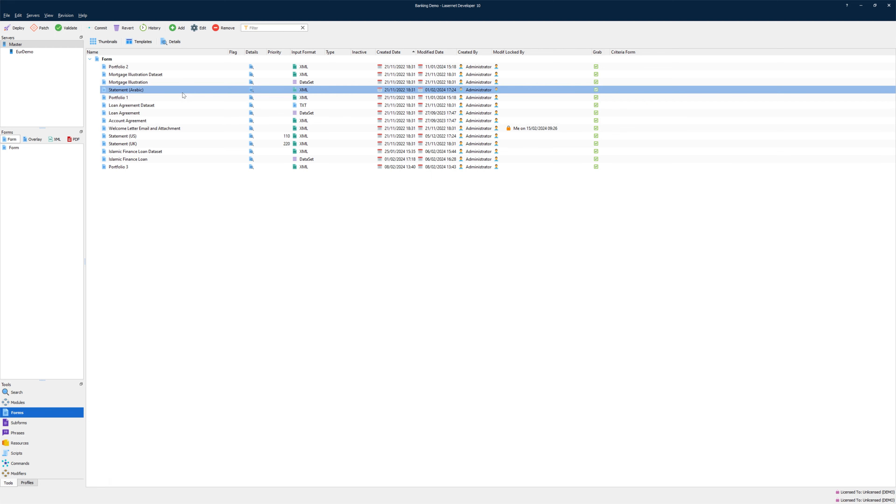
Step: Open the Statement (Arabic) form and place the MessageDescription and StartingBalance fields in the blank area above the bank logo
left_click(182, 90)
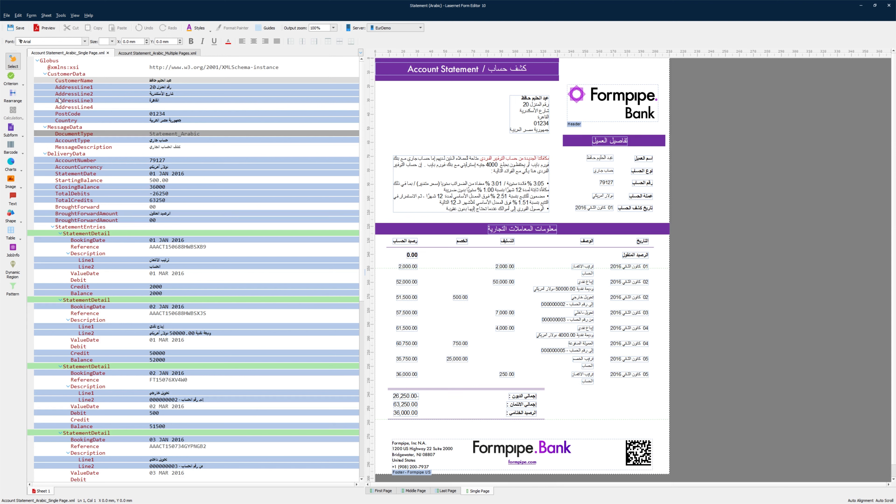
left_click(11, 98)
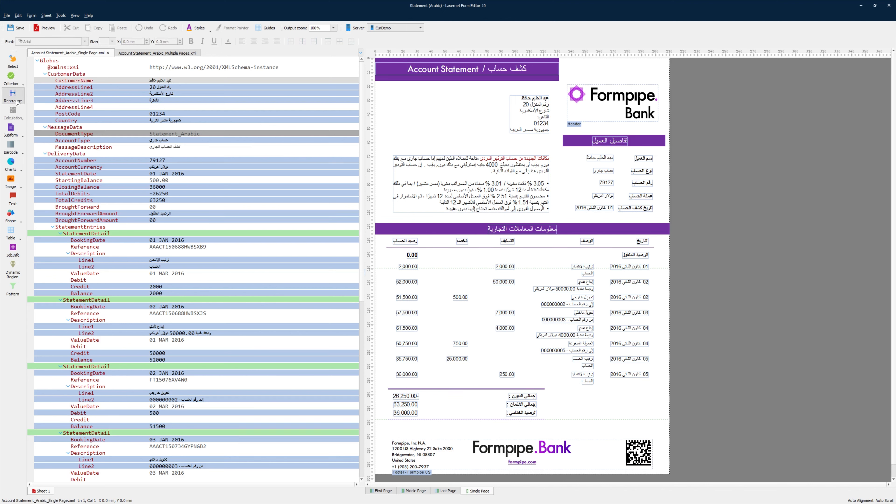
left_click(78, 147)
left_click_drag(79, 147, 609, 70)
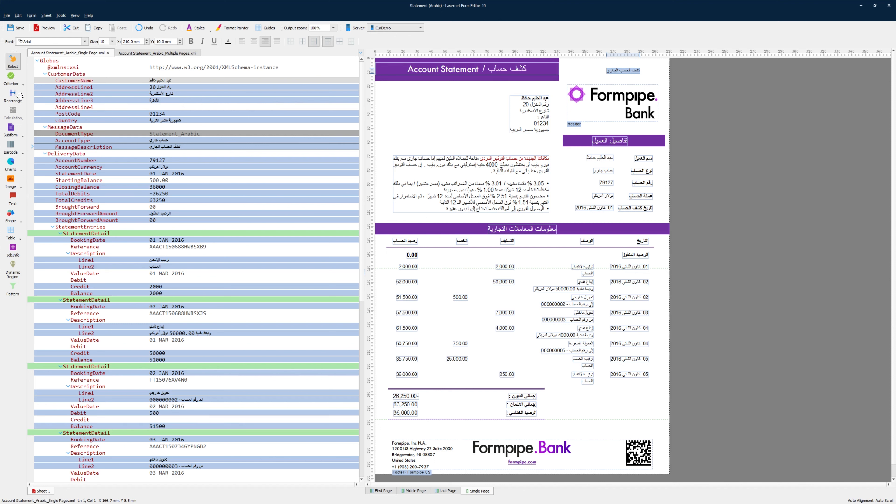
left_click(18, 97)
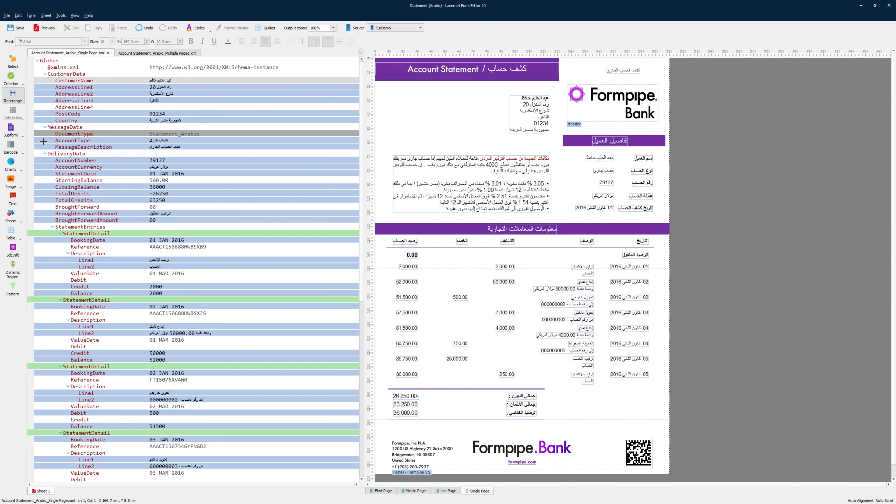
left_click(73, 179)
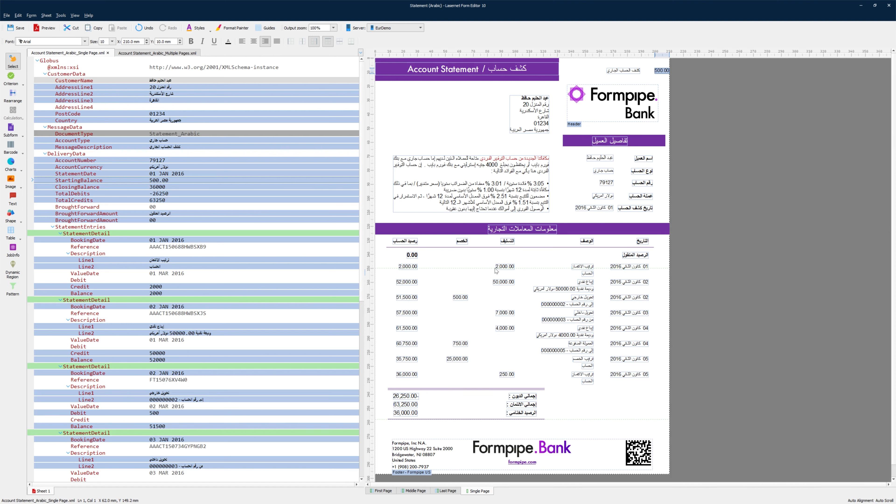
Step: Delete the existing credit amounts from the transaction table and place the Credit field from the input data in the same column
left_click(502, 267)
key("Delete")
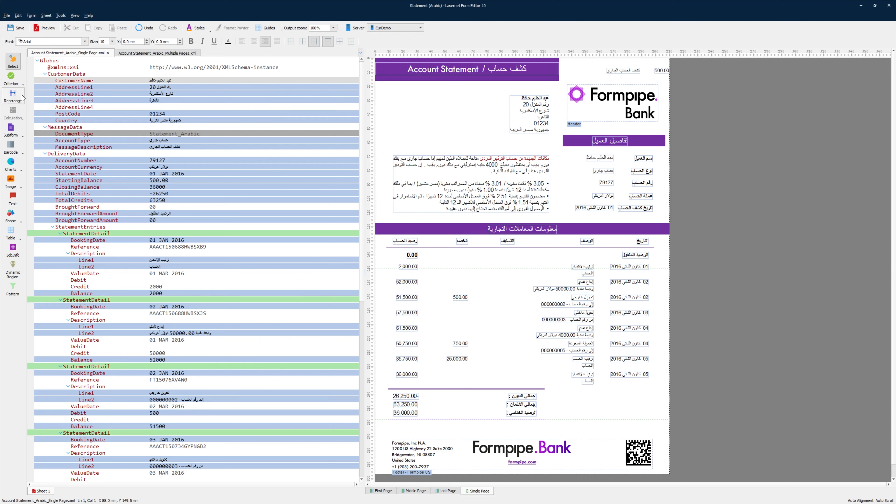
left_click(13, 96)
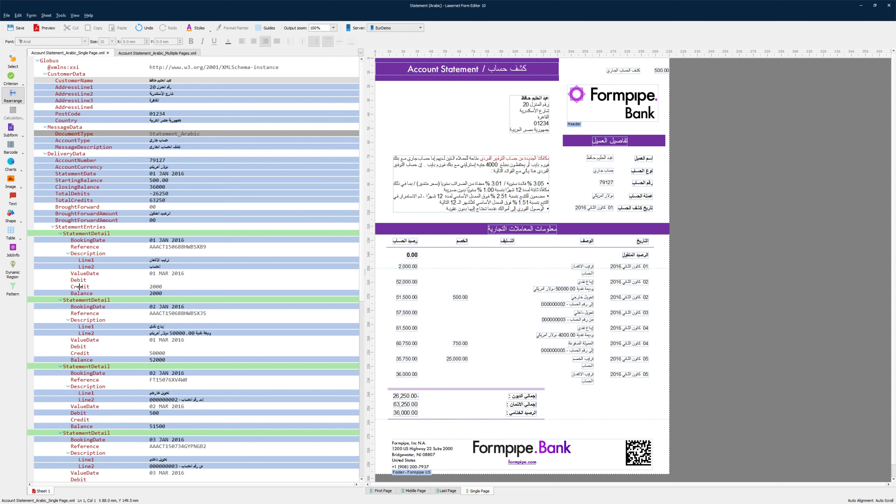
left_click_drag(79, 287, 669, 268)
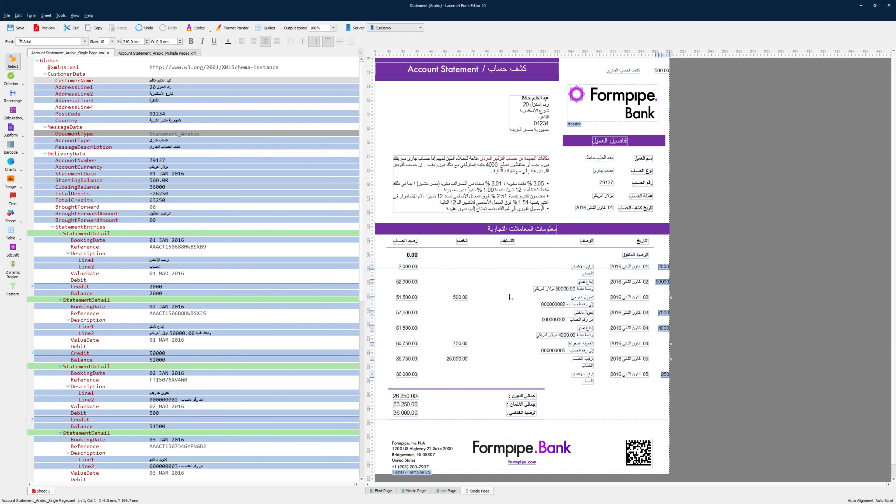
left_click_drag(663, 267, 508, 264)
left_click(490, 262)
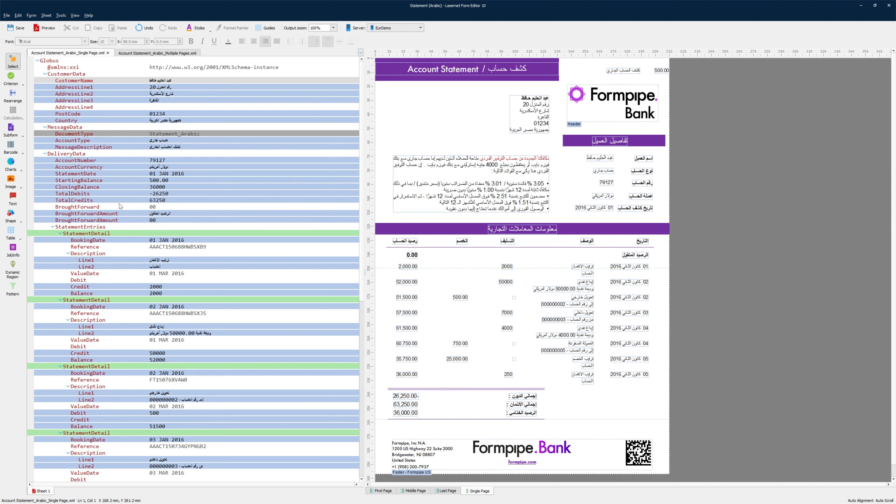
Step: Add a barcode object based on the PostCode field and position it at about X 11 mm, Y 35 mm, beneath the title banner
left_click(10, 145)
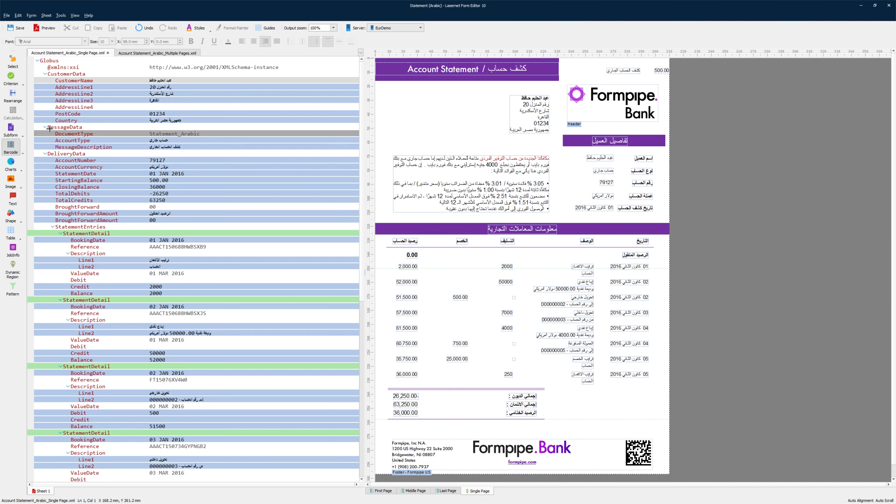
left_click(66, 114)
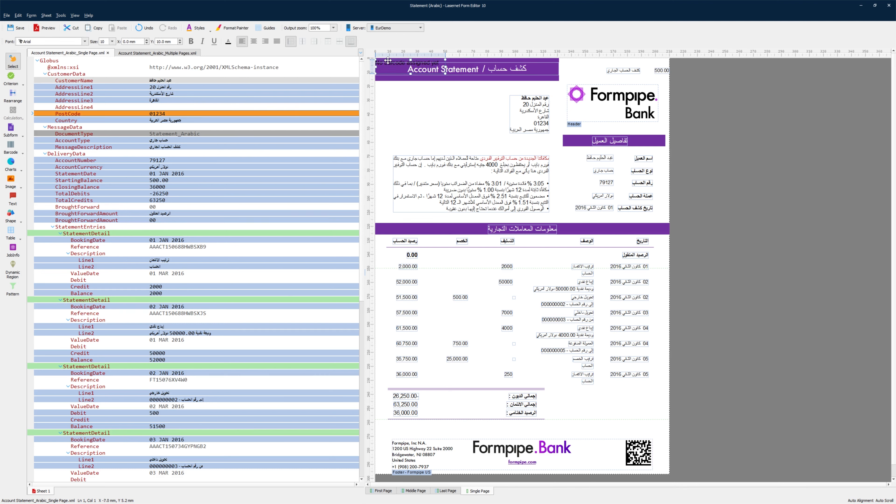
left_click_drag(388, 60, 402, 93)
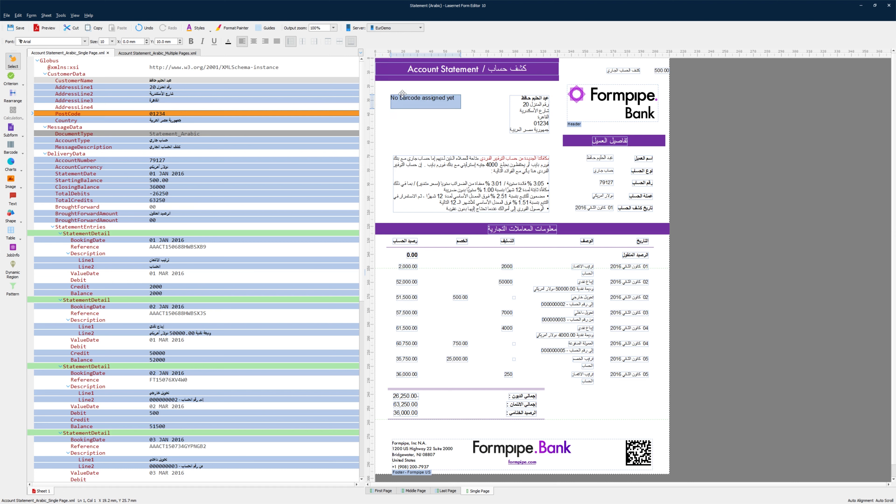
Step: Assign the PostCode barcode a new built-in linear barcode profile with Code 128 symbology
double_click(409, 103)
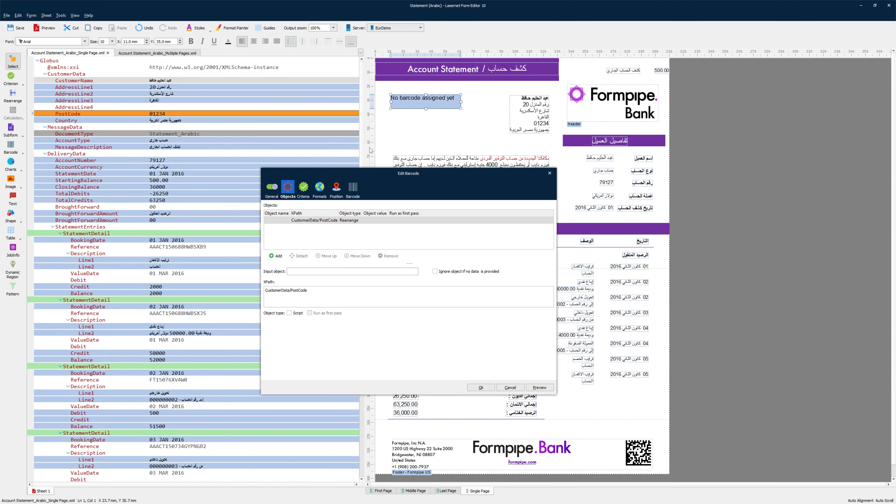
left_click(352, 189)
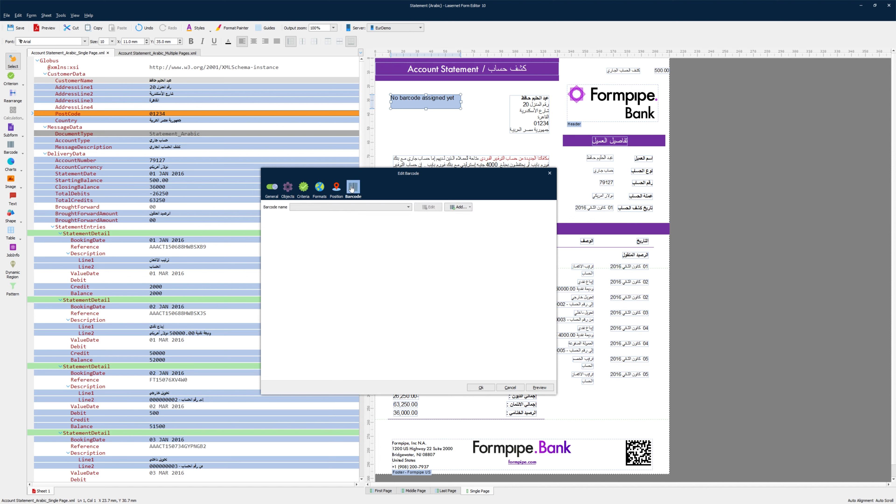
left_click(406, 207)
left_click(398, 208)
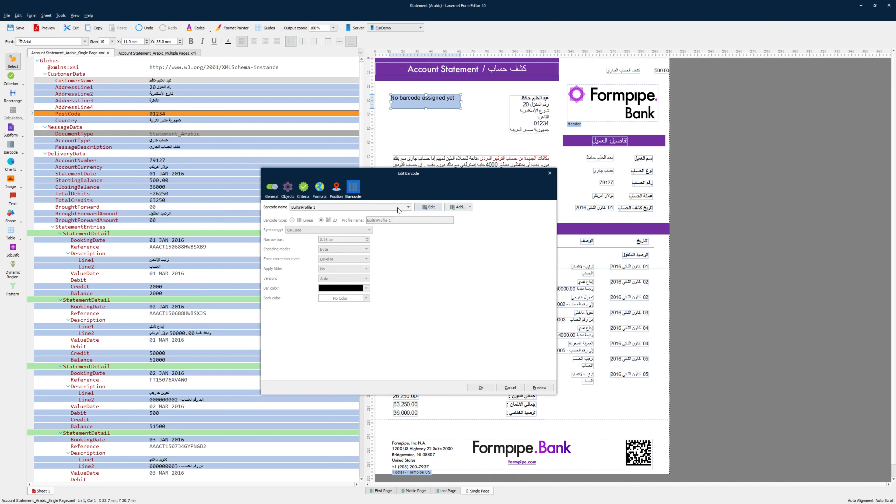
left_click(457, 208)
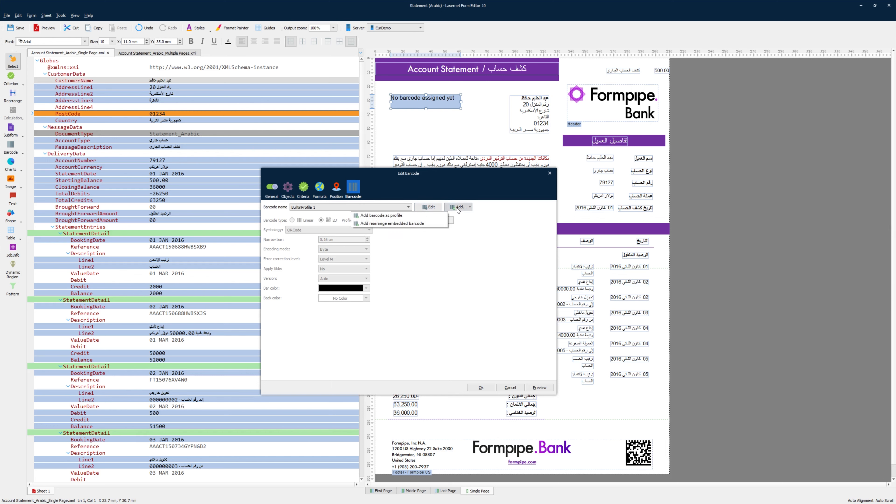
left_click(413, 213)
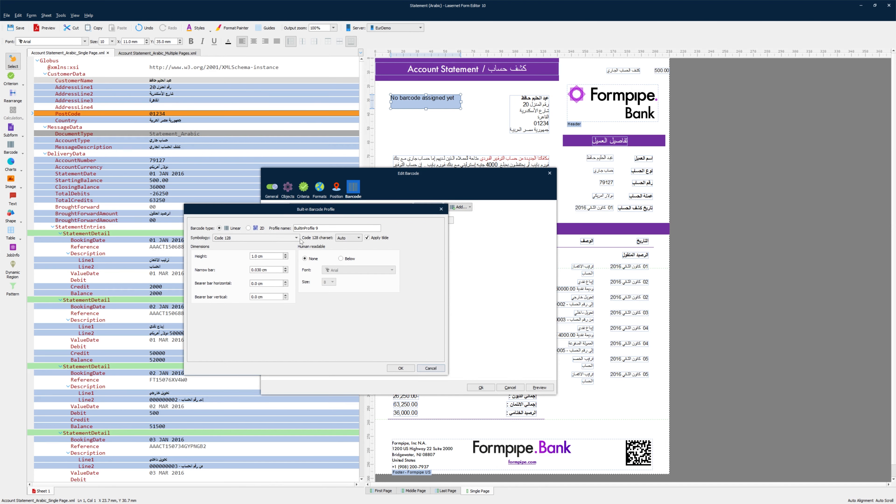
left_click(297, 238)
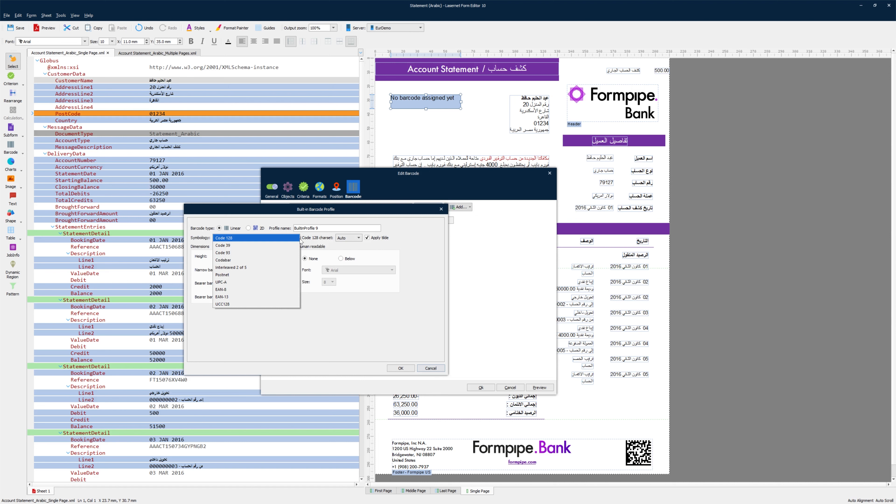
left_click(275, 240)
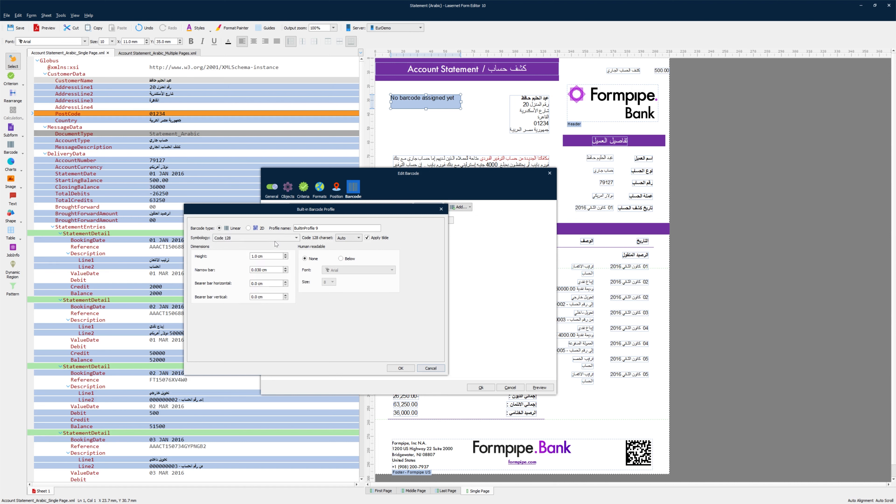
left_click(399, 367)
left_click(481, 388)
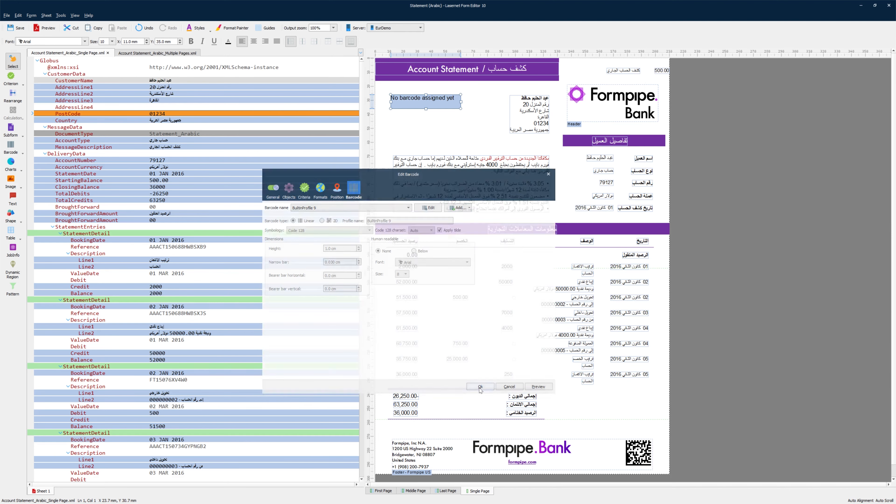
left_click(443, 141)
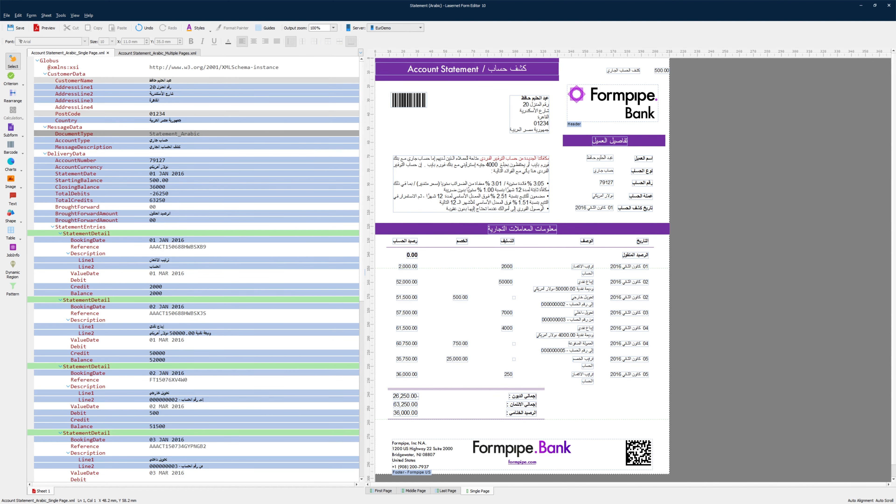
left_click_drag(809, 159, 226, 99)
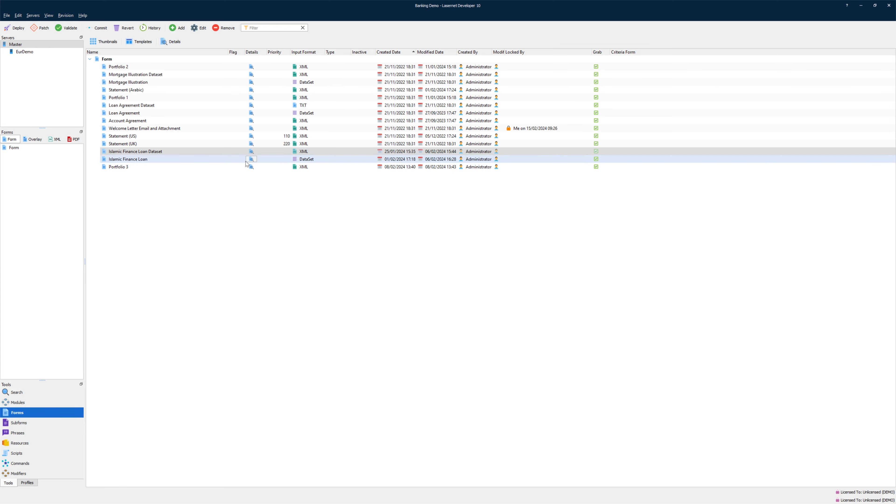
Step: Open the Islamic Finance Loan Dataset form, examine its output data structure in the template view, and close it
left_click(183, 151)
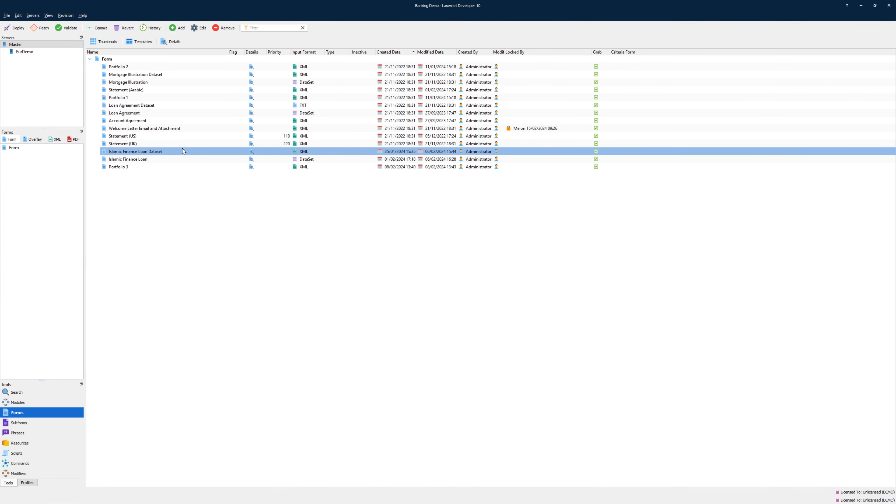
double_click(183, 150)
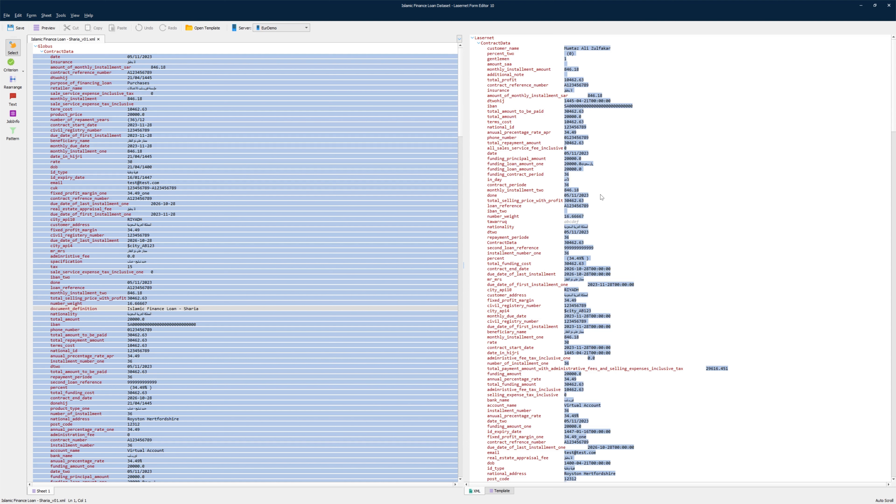
left_click(500, 491)
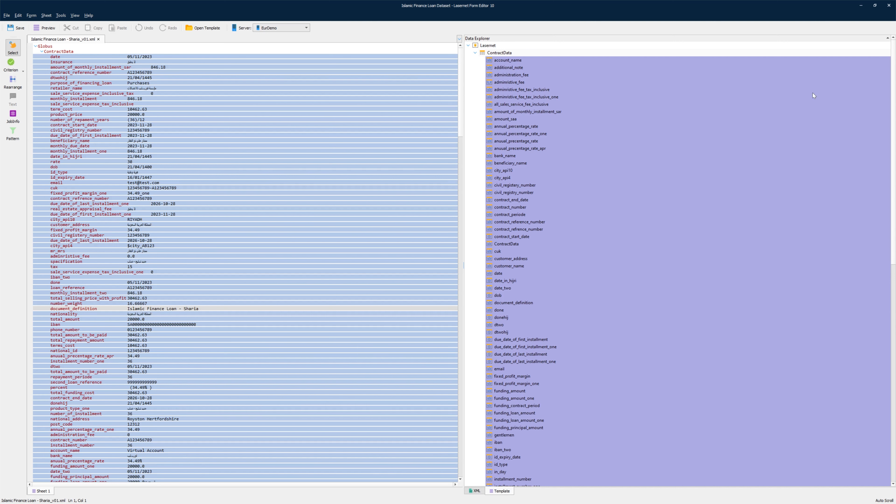
left_click(888, 6)
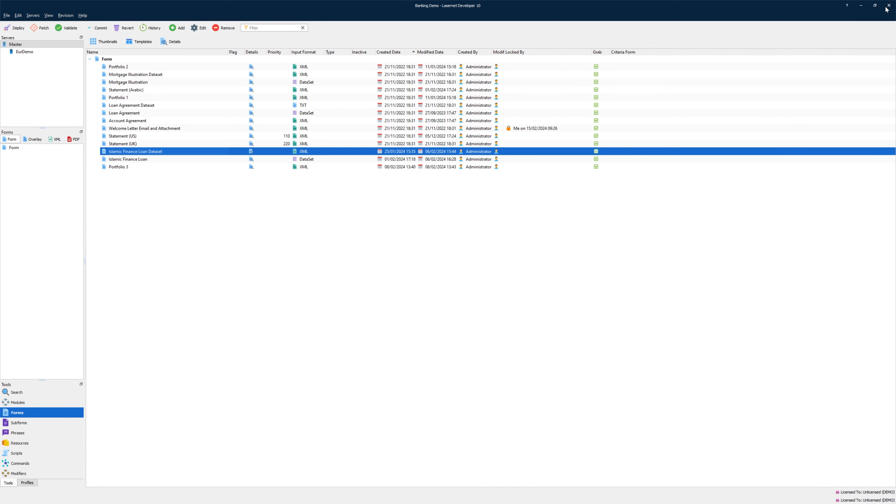
Step: Open the Islamic Finance Loan form and insert the beneficiary_name and city_api10 fields side by side above the contract title box
left_click(204, 162)
double_click(203, 162)
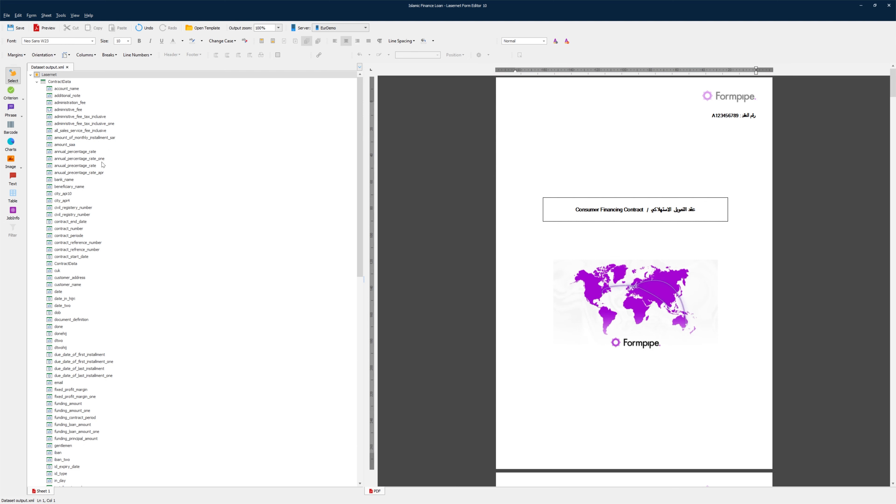
left_click(65, 189)
mouse_move(65, 188)
left_mouse_down()
mouse_move(479, 173)
mouse_move(618, 182)
left_mouse_up()
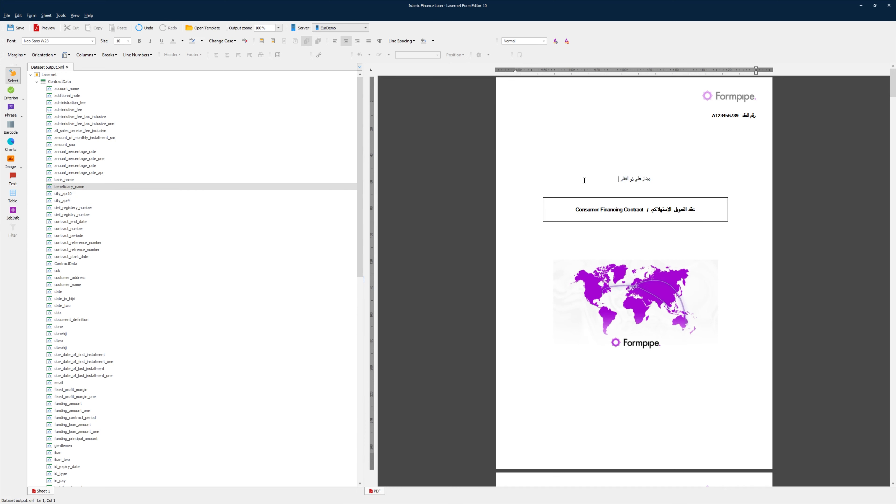
left_click(68, 194)
left_click_drag(68, 194, 557, 181)
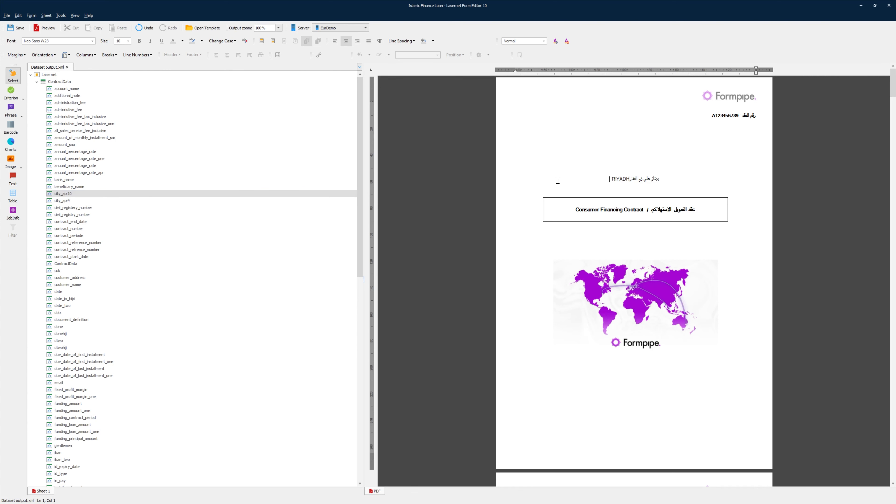
Step: Set the font of the inserted city field to Arial Black and preview the document output
left_click(609, 178)
left_click(93, 41)
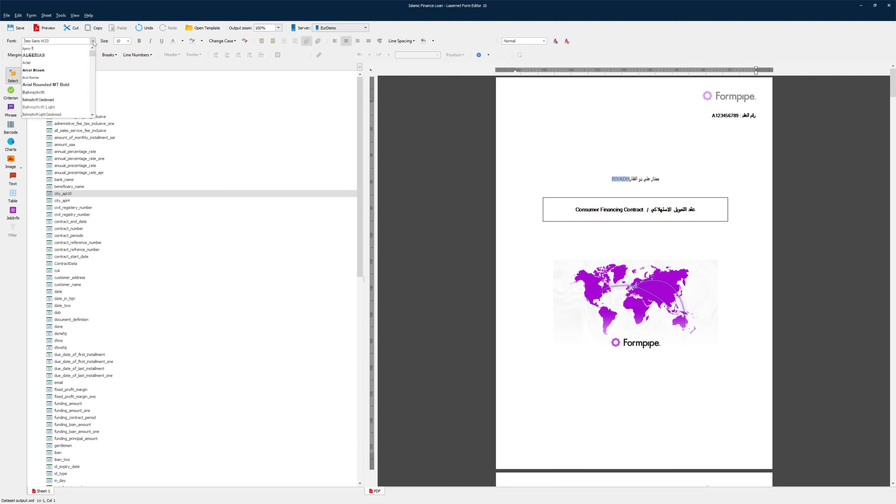
left_click(58, 71)
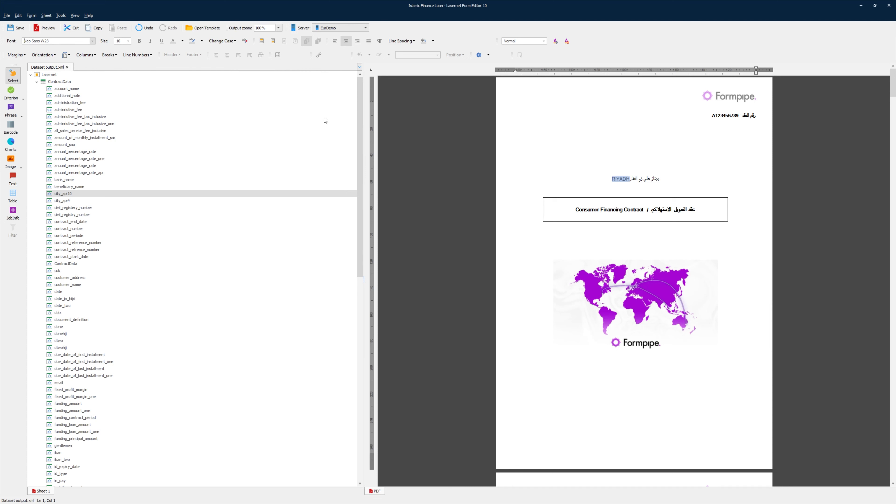
left_click(517, 166)
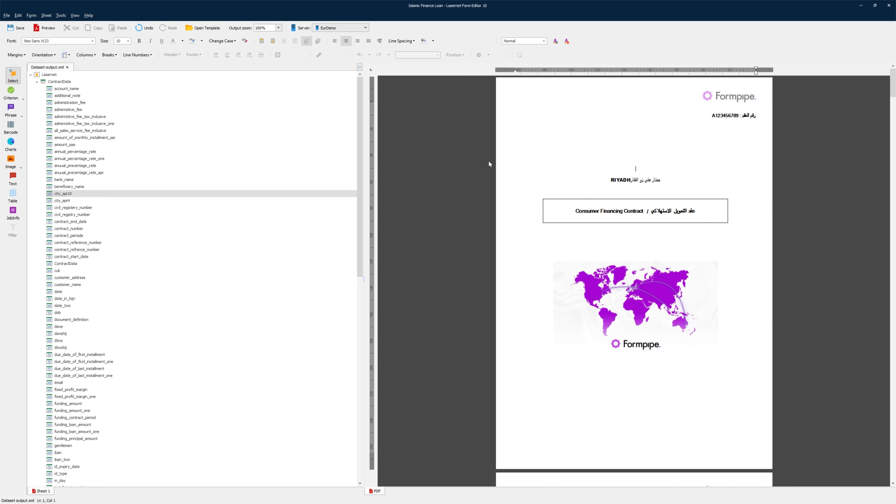
left_click(53, 30)
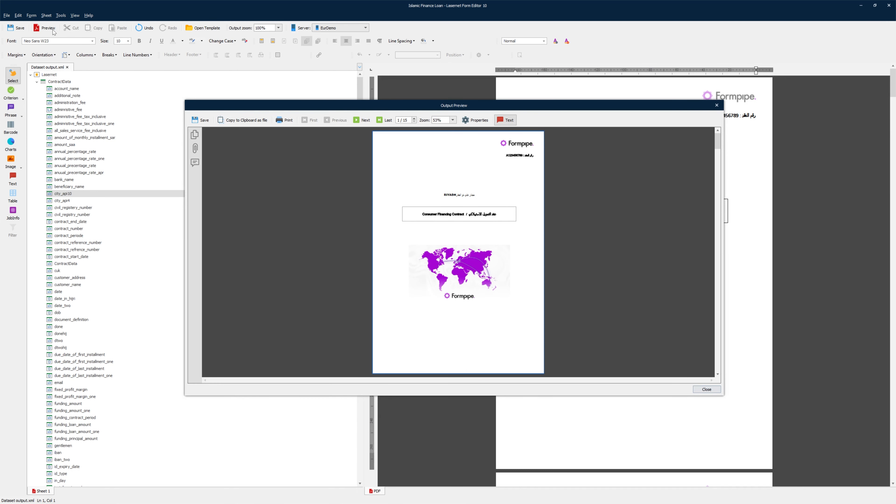